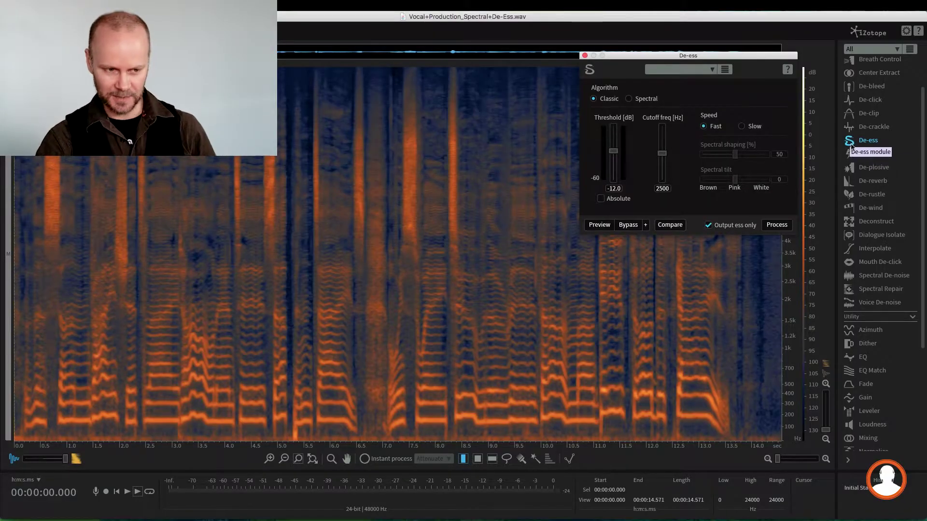
Open the De-ess module and switch its algorithm from Classic to Spectral.
click(851, 144)
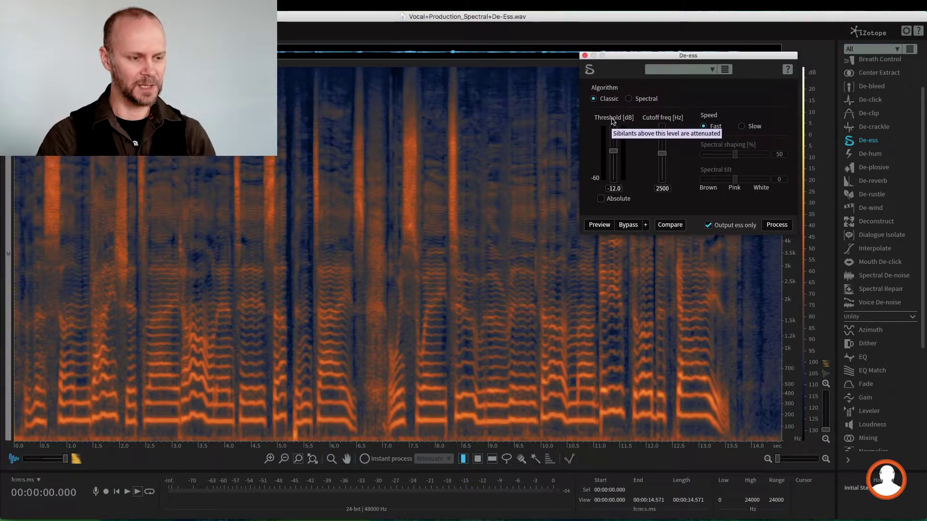
click(629, 101)
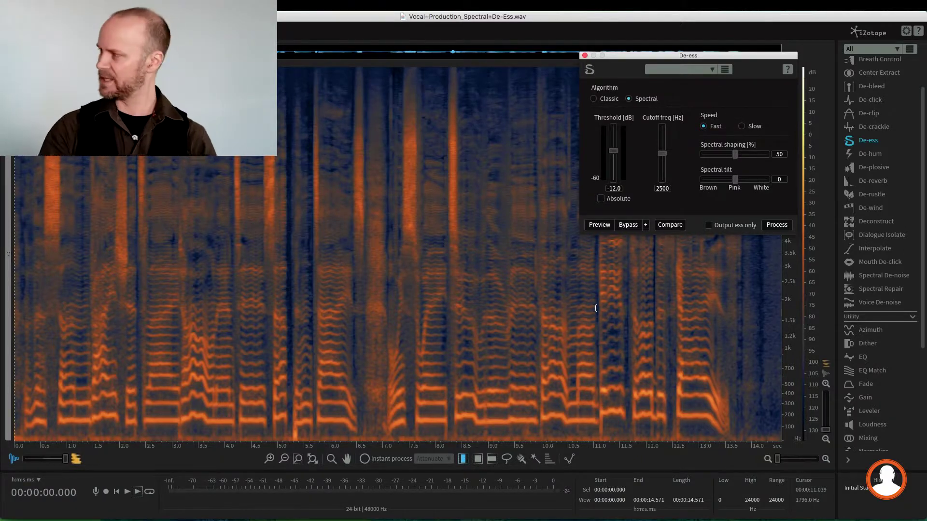
Audition the vocal and test spectral shaping values, leaving shaping at 50%.
key(space)
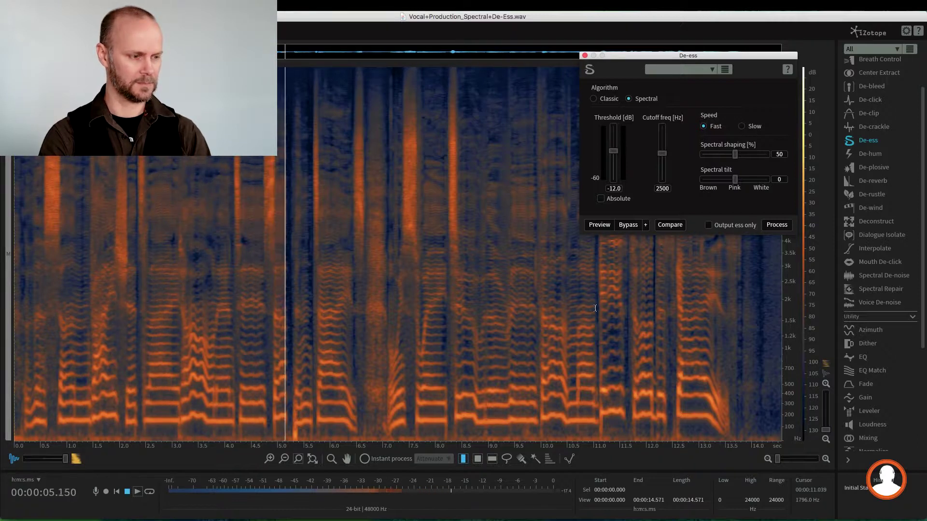
key(space)
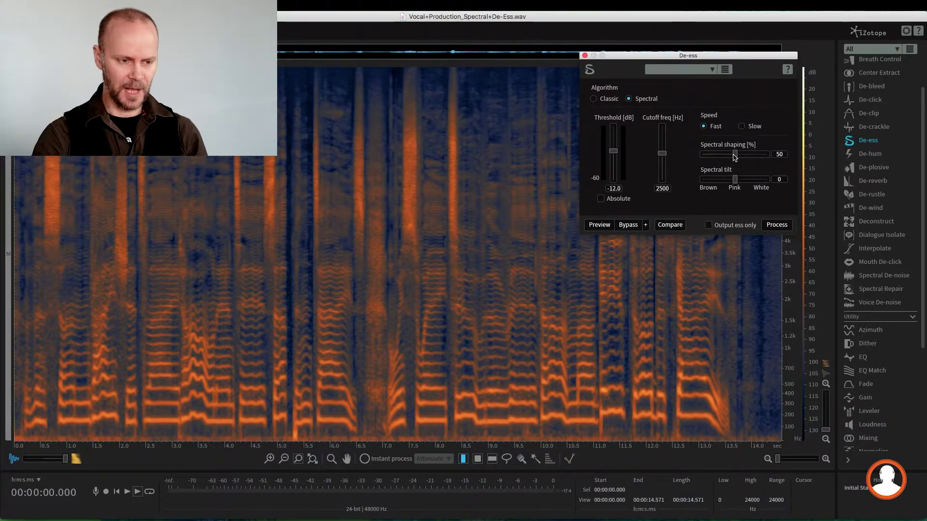
mouse_move(734, 157)
mouse_down()
mouse_move(752, 157)
mouse_move(732, 156)
mouse_up()
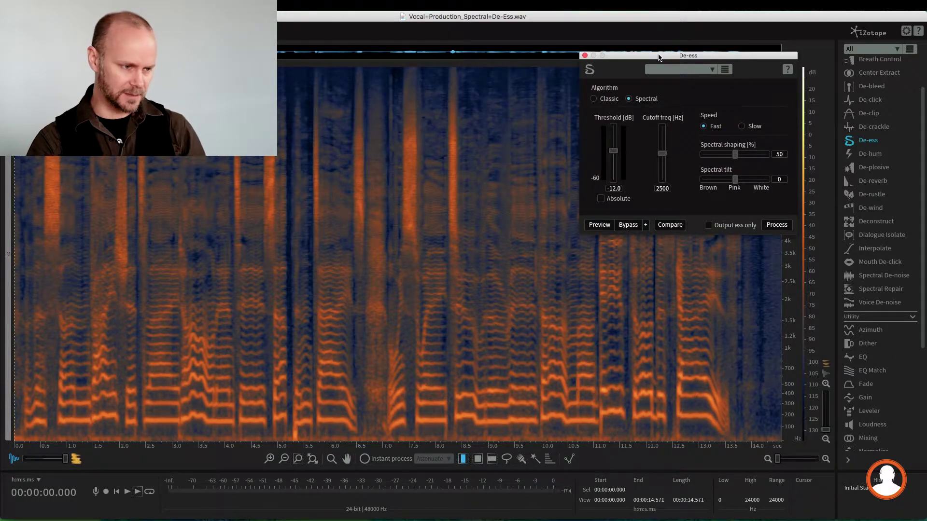
drag(659, 58, 210, 298)
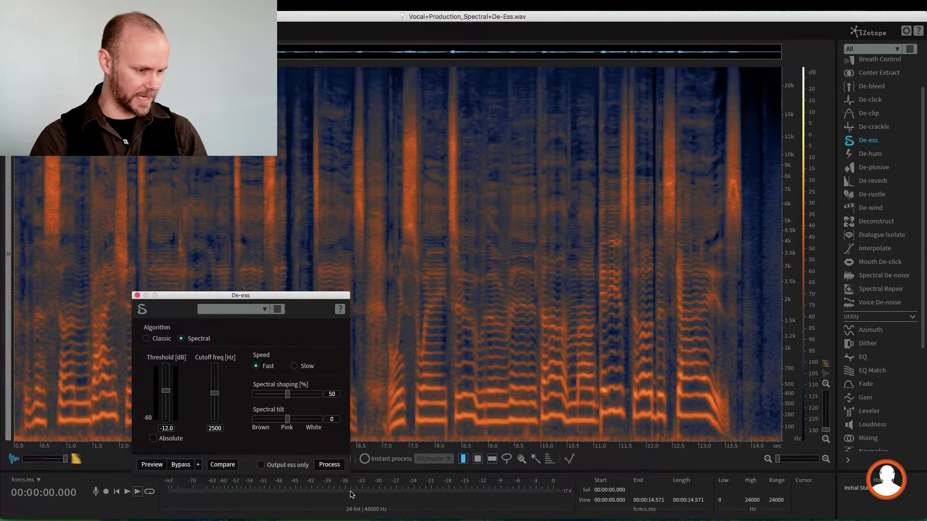
Zoom in, box-select the sibilant burst near 7.5 s above 4 kHz, and play it alone.
scroll(99, 162, up, 3)
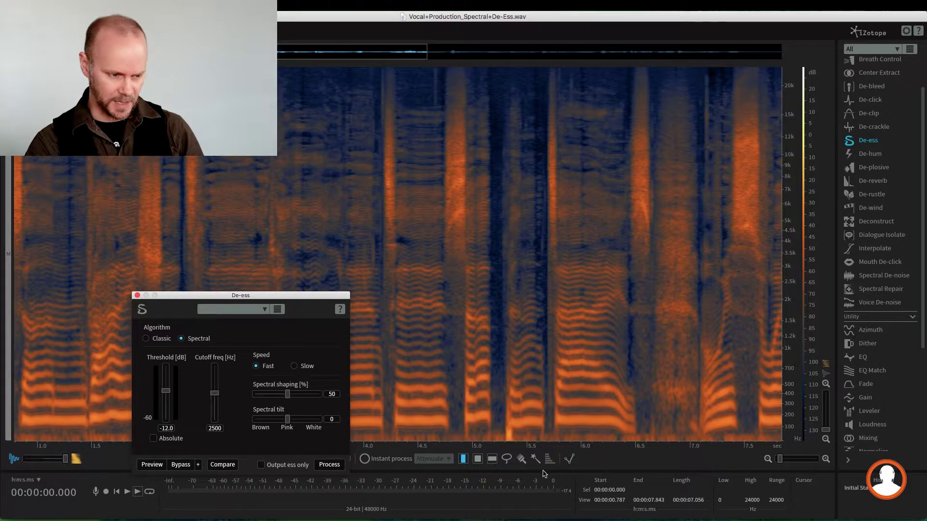
click(477, 459)
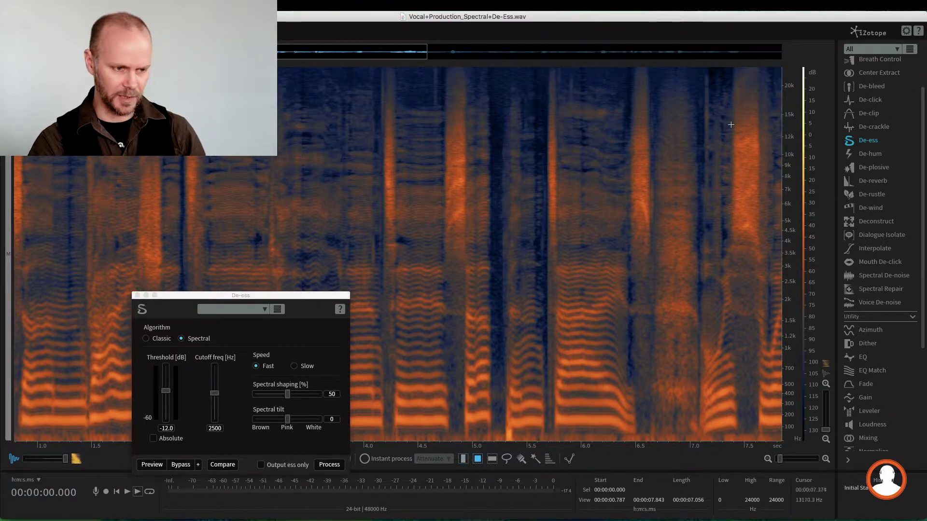
drag(732, 117, 760, 240)
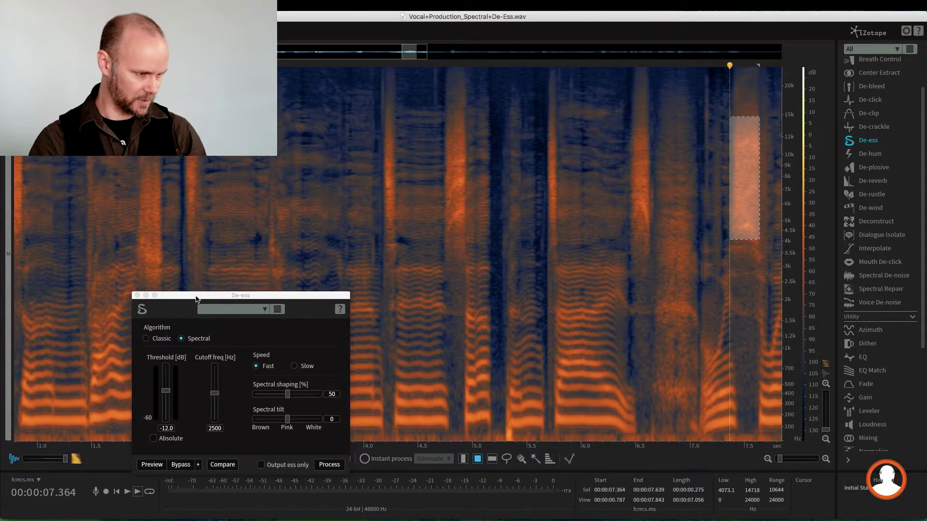
drag(195, 298, 154, 221)
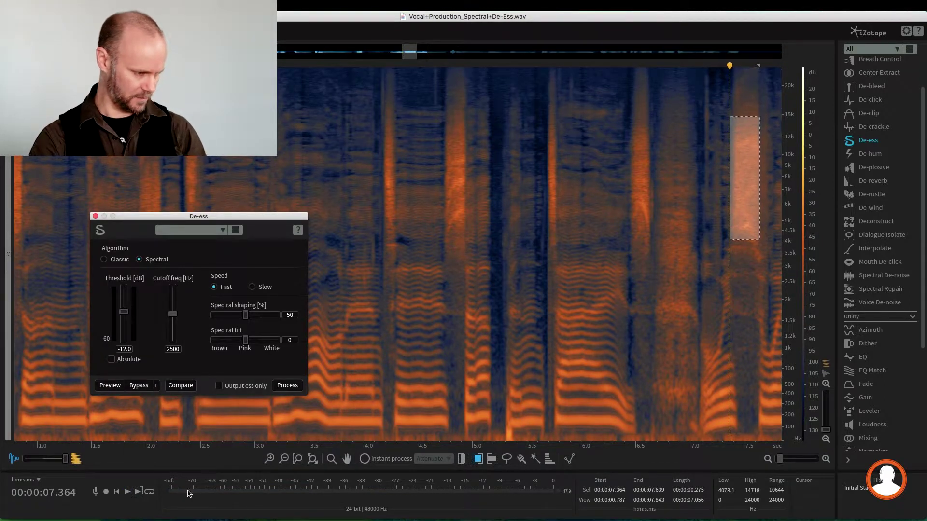
click(143, 497)
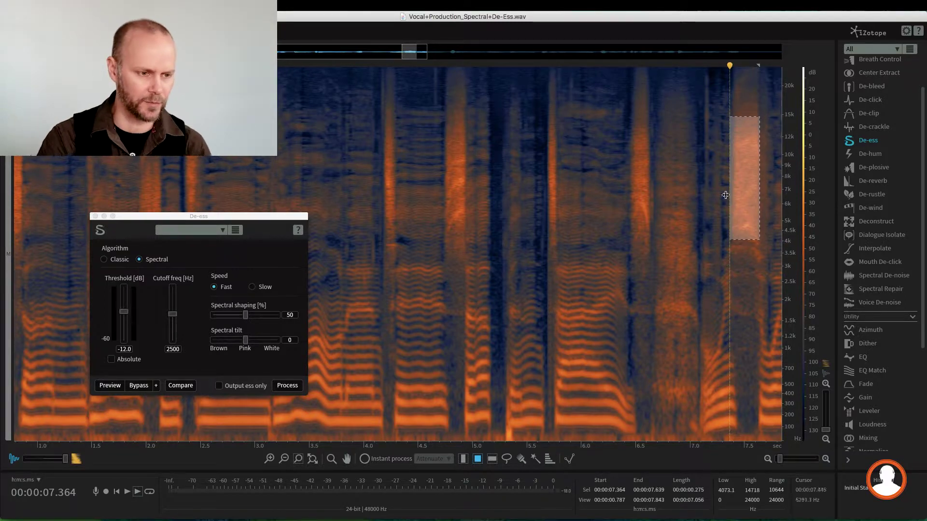
click(709, 186)
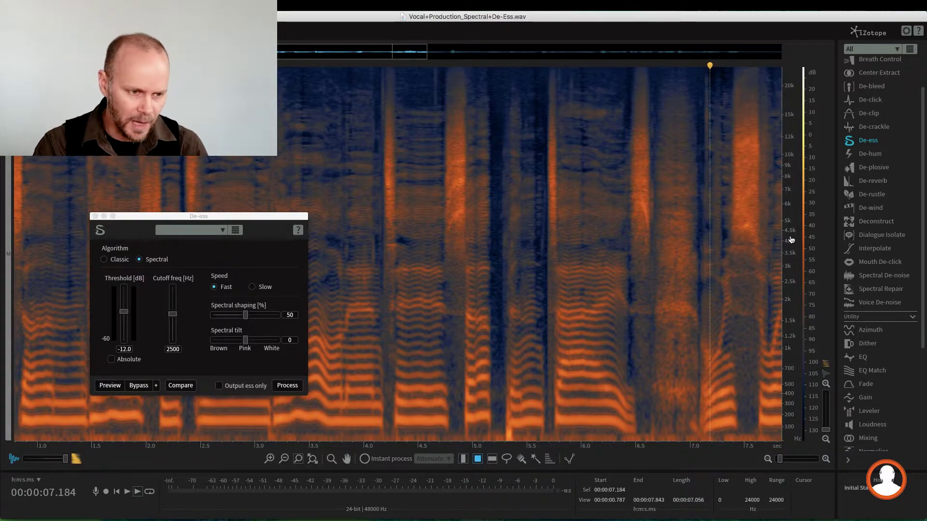
Raise the De-ess cutoff frequency to 4570 Hz with ess-only output on.
drag(190, 222, 449, 155)
drag(433, 250, 434, 244)
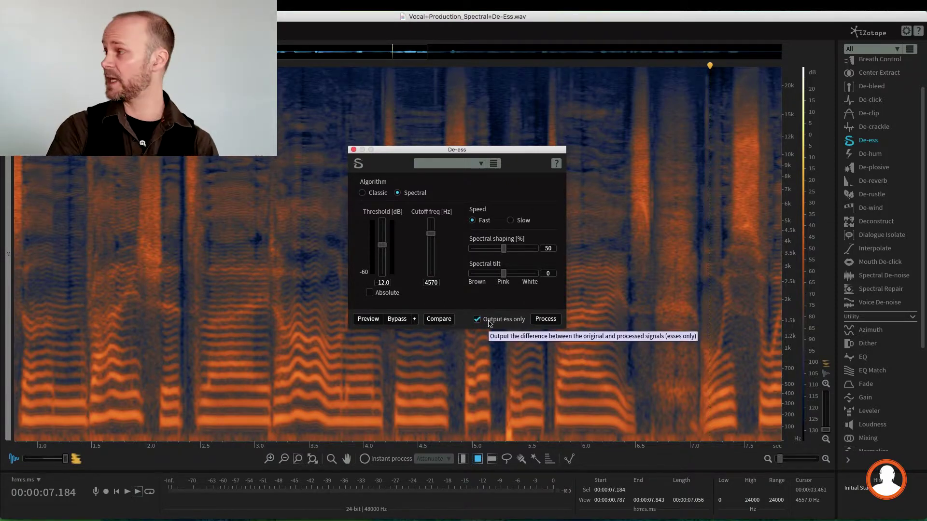
scroll(147, 181, down, 3)
Preview the de-essing from the start, hearing only the isolated esses.
click(146, 182)
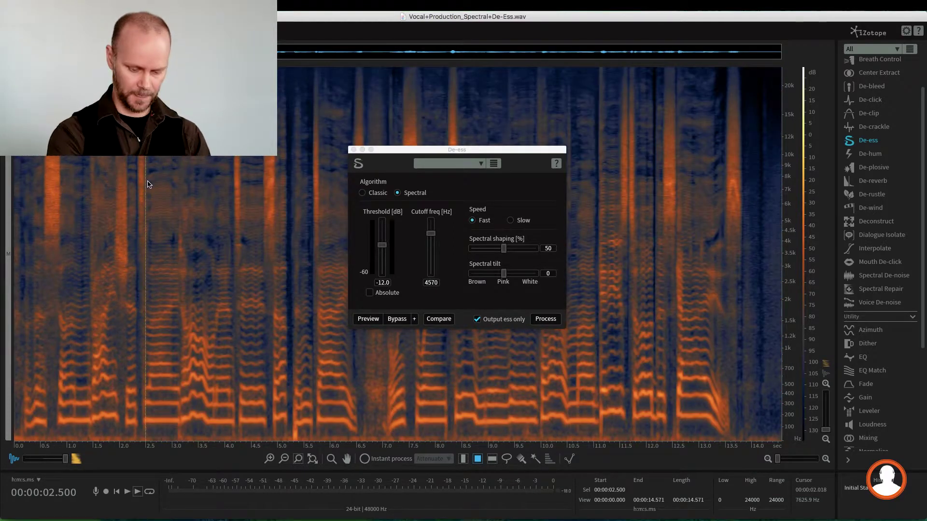
key(Home)
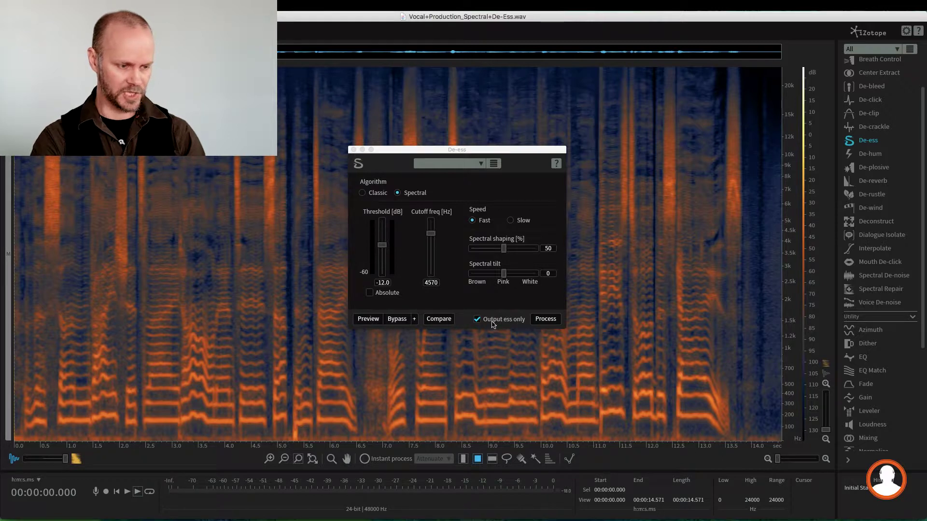
click(368, 319)
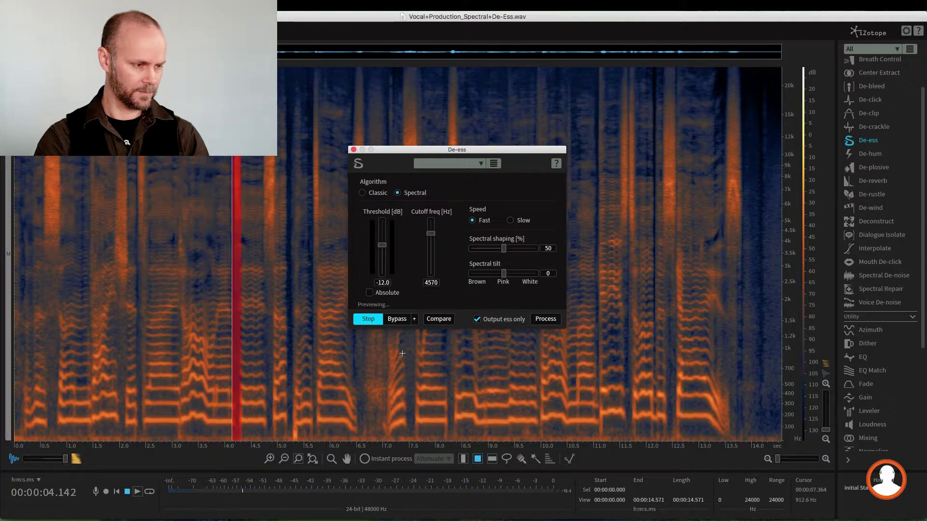
key(space)
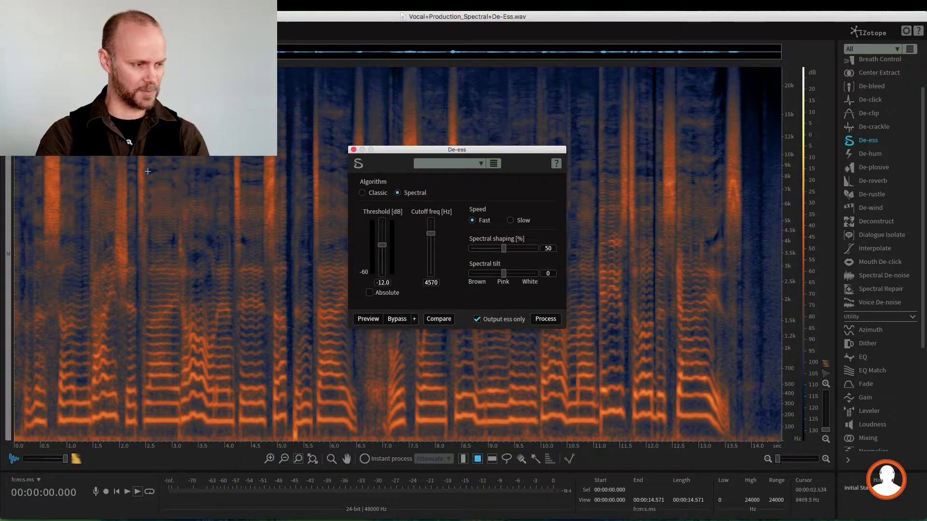
Replay from 1.815 s, preview again, and fine-tune the cutoff to 4960 Hz.
click(110, 203)
key(space)
key(space)
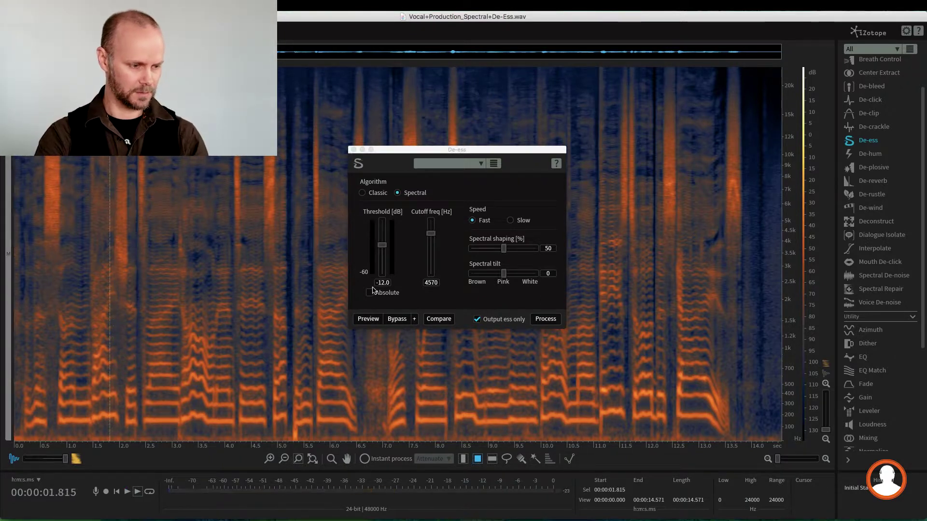
click(368, 319)
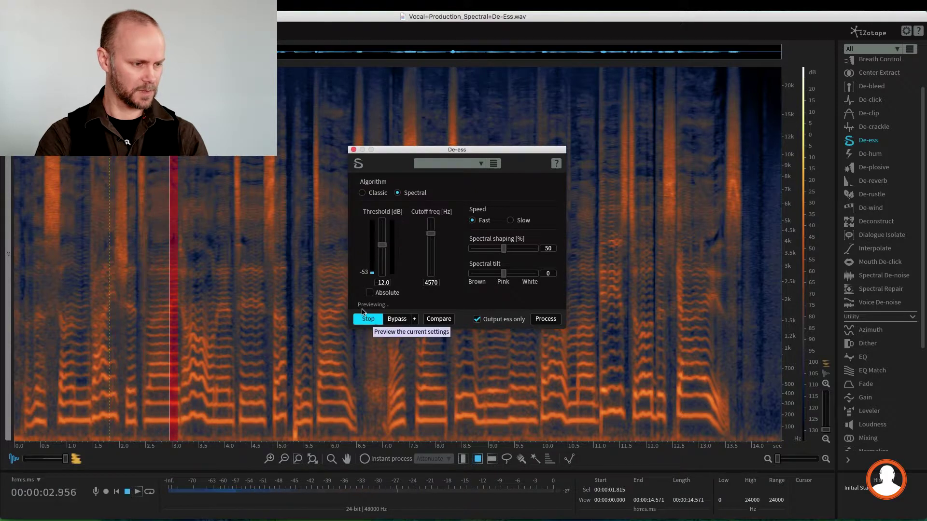
click(368, 319)
click(432, 239)
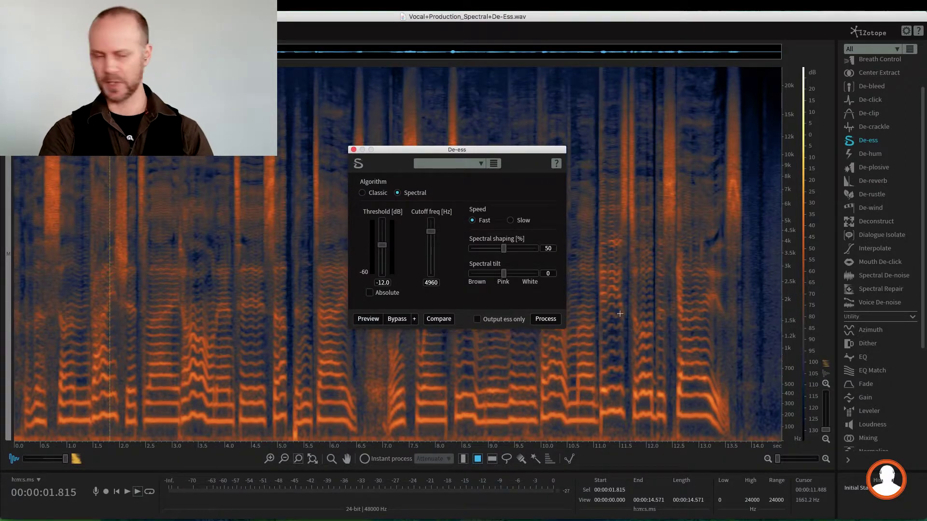
Select the whole vocal and process it with the Spectral De-ess.
click(229, 275)
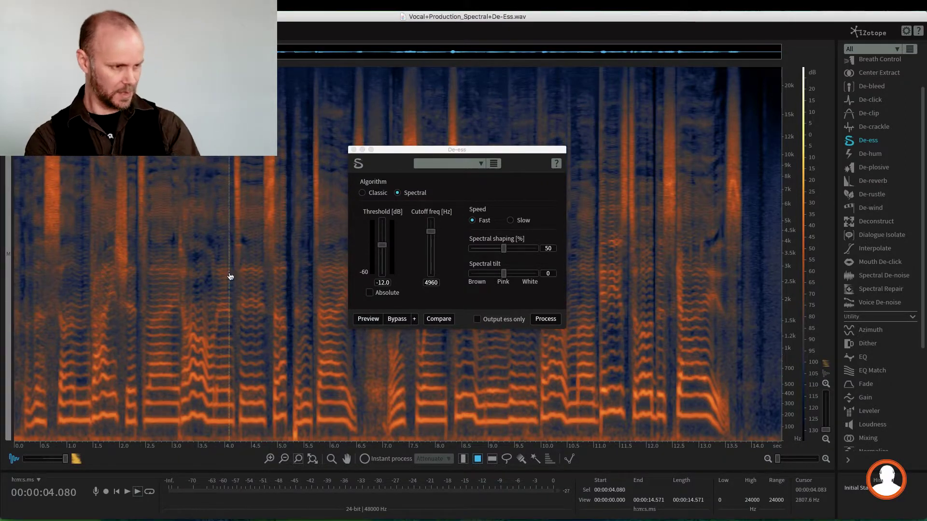
double_click(229, 275)
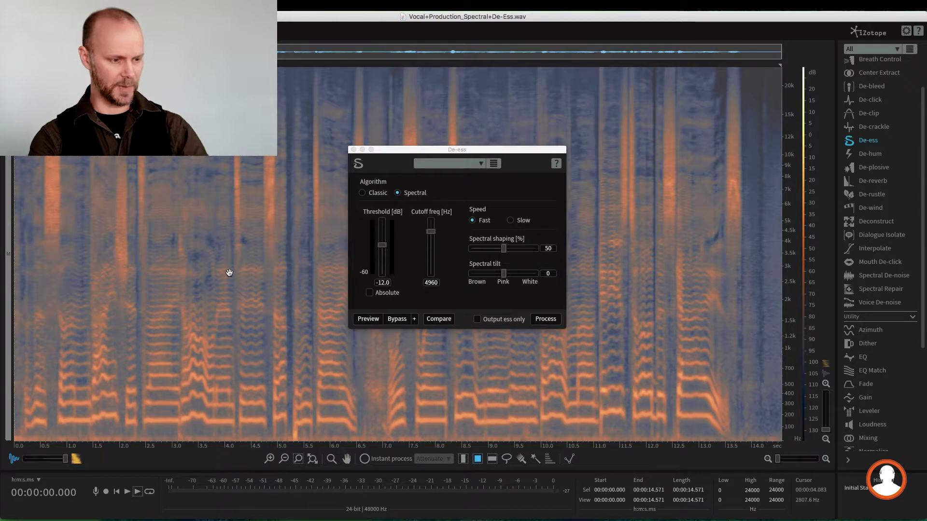
click(545, 319)
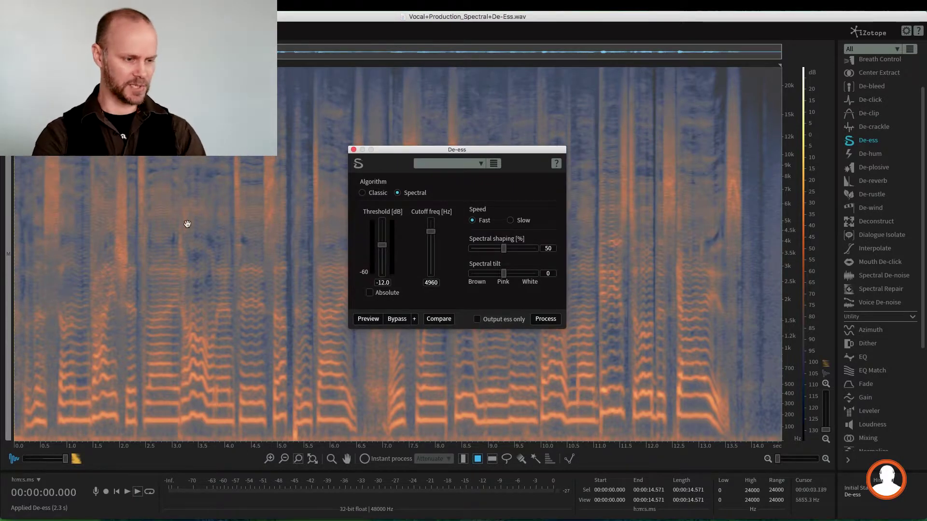
Play the unprocessed original from History, then play the de-essed version to compare.
click(852, 487)
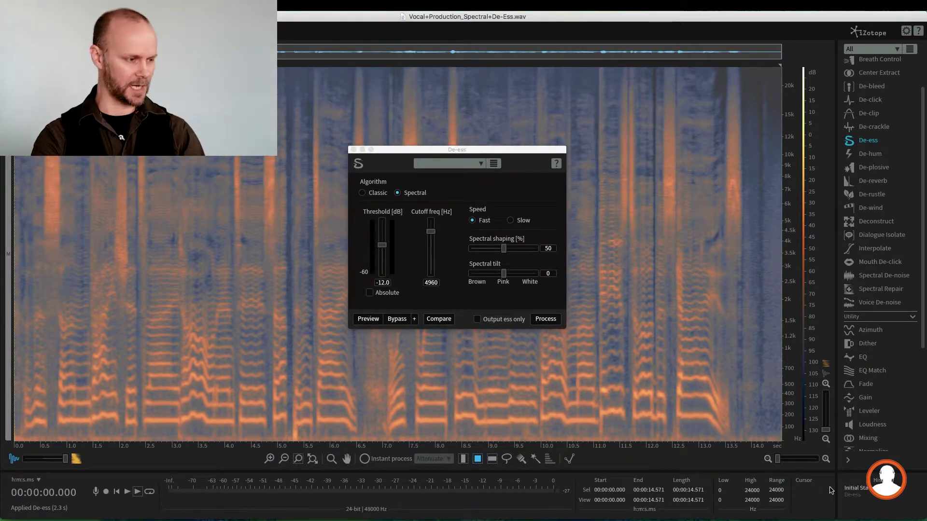
click(194, 188)
key(Home)
key(space)
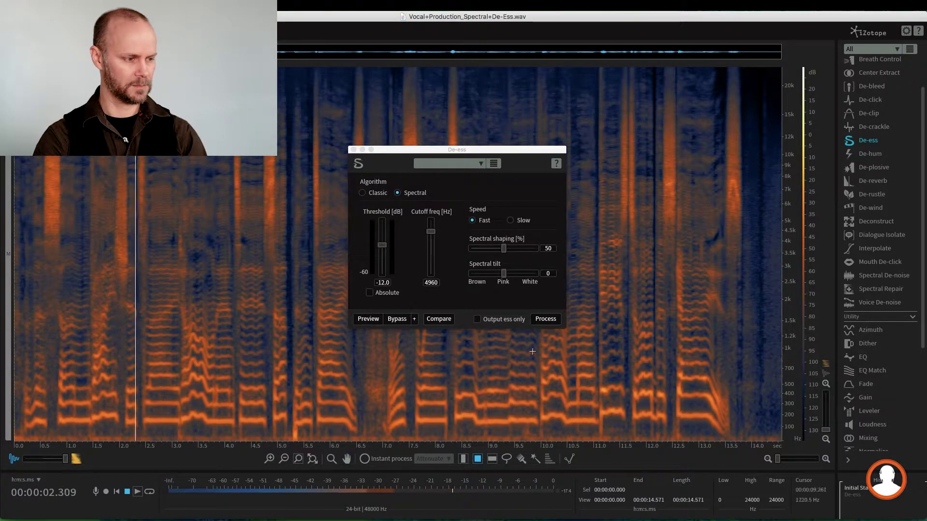
key(space)
click(859, 496)
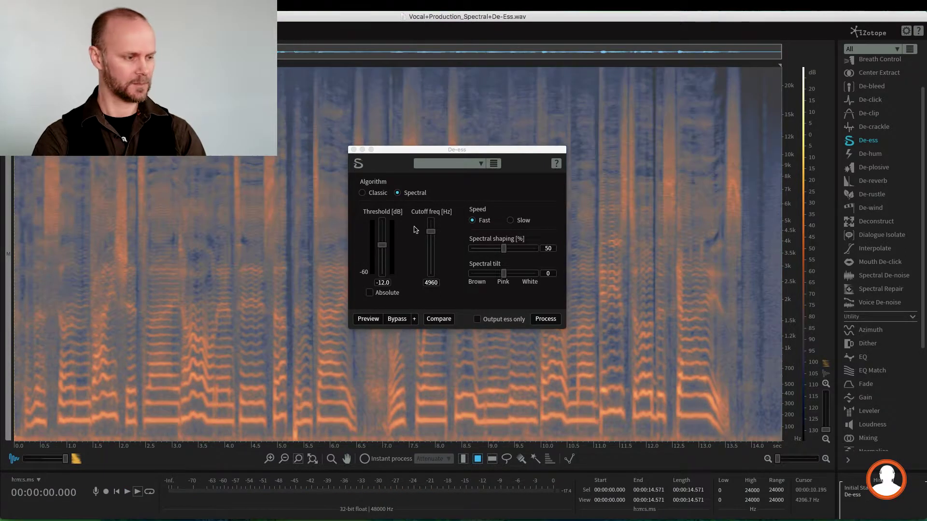
key(space)
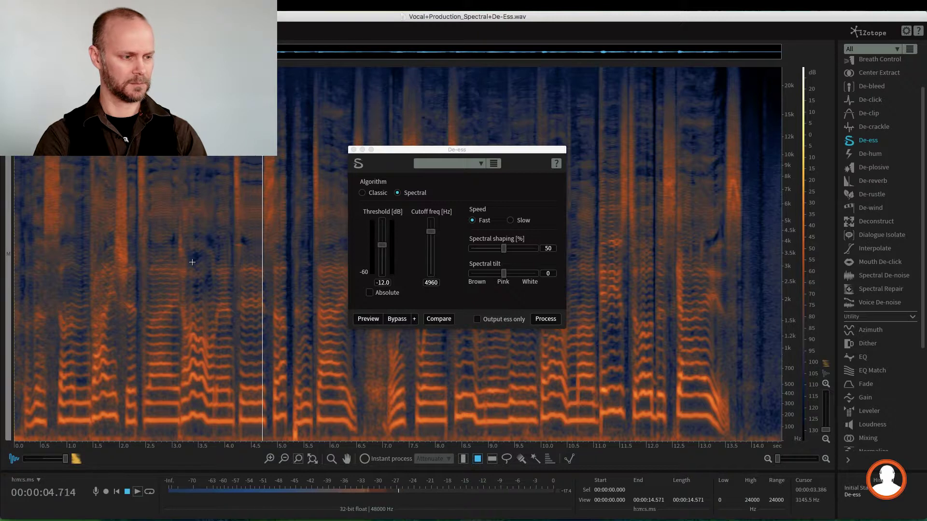
key(space)
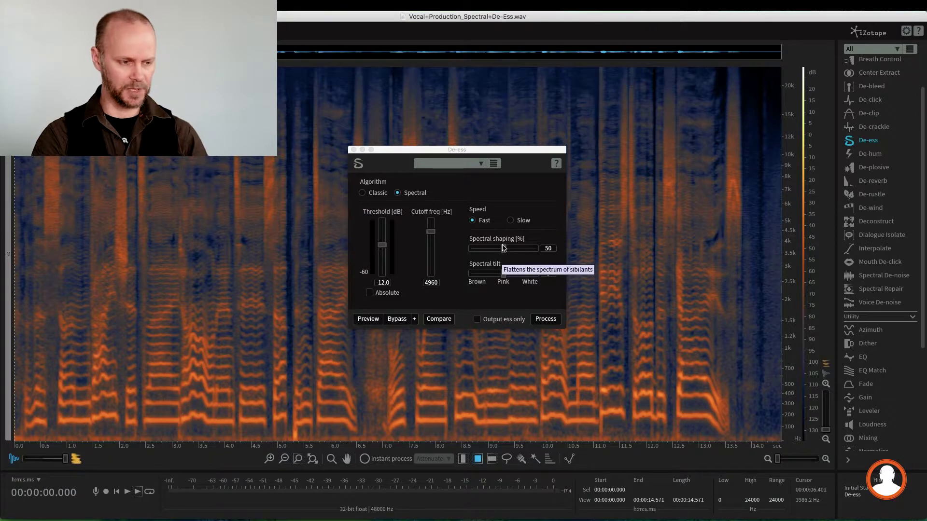
Try spectral shaping at 44, 80 and 31%, and set the de-ess speed to Fast.
drag(504, 247, 499, 248)
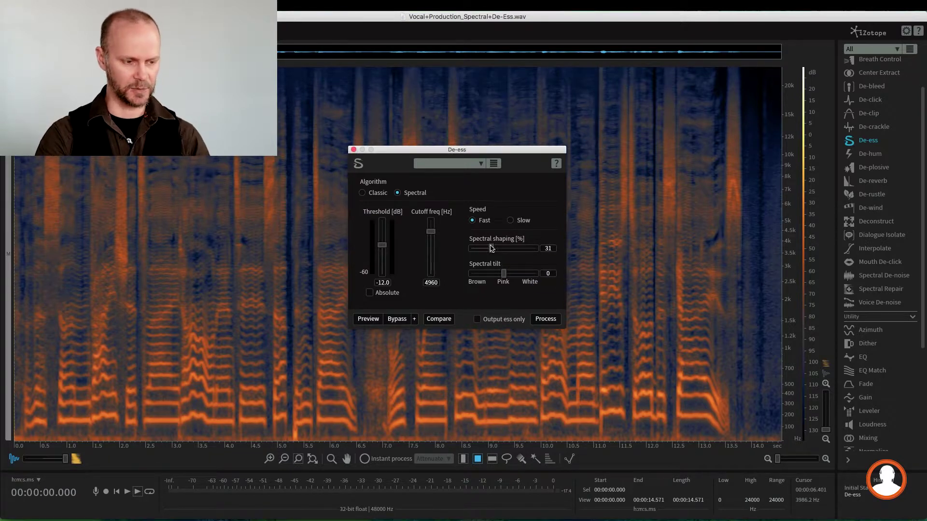
mouse_move(508, 249)
mouse_down()
mouse_move(522, 250)
mouse_move(507, 250)
mouse_up()
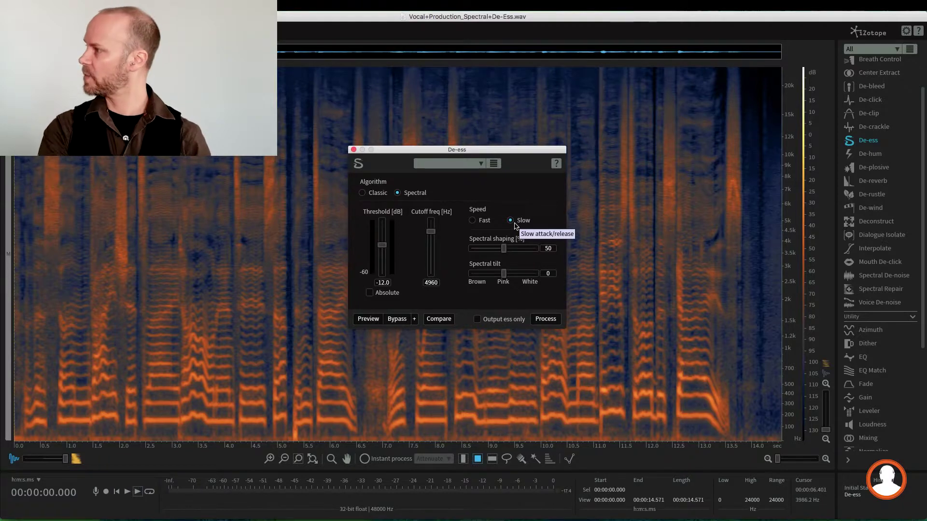
click(472, 220)
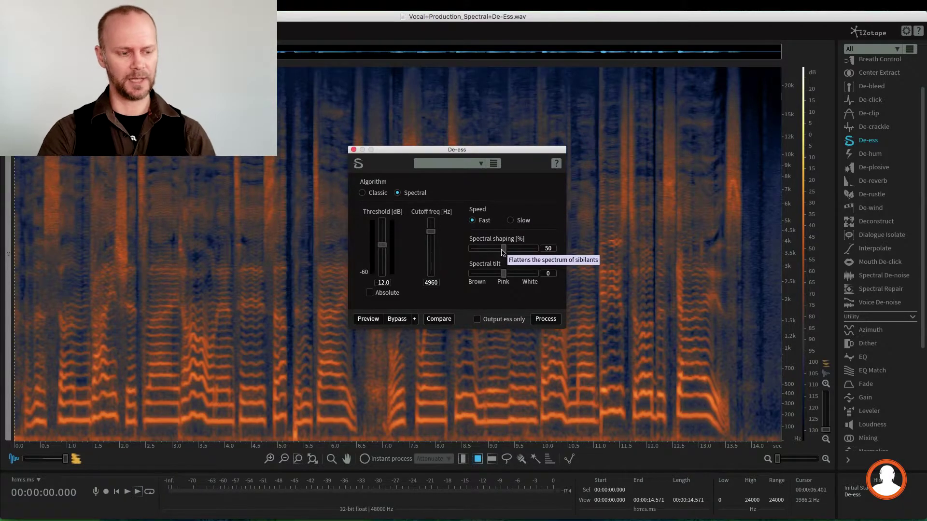
mouse_move(503, 248)
mouse_down()
mouse_move(486, 255)
mouse_move(509, 253)
mouse_up()
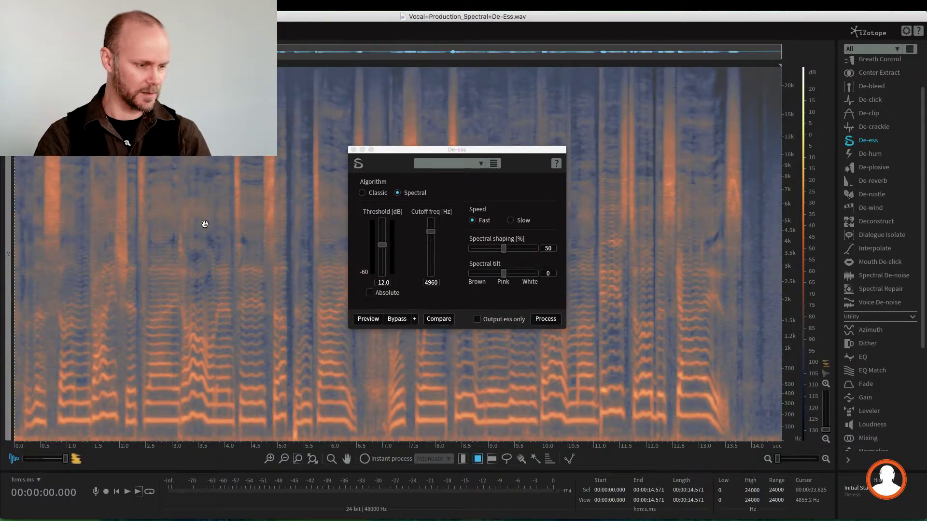
click(503, 276)
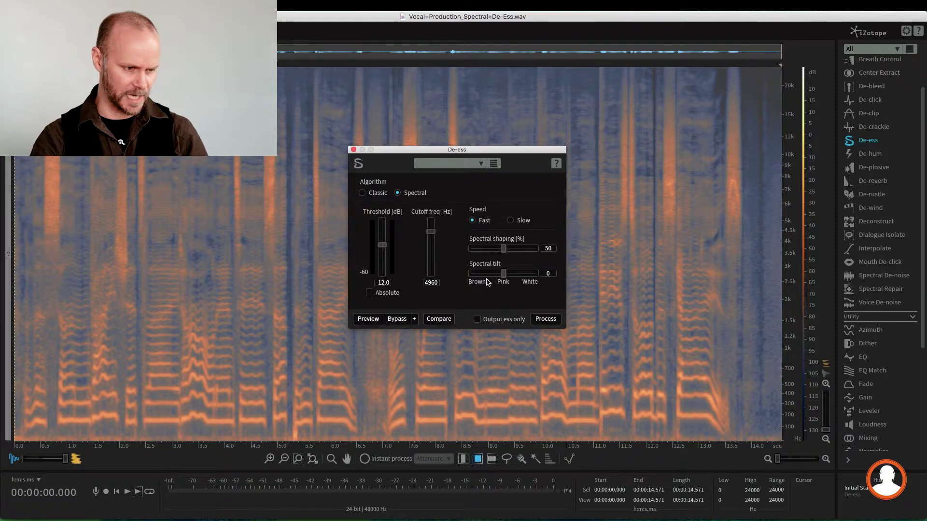
Store comparison candidates with spectral tilt at -100 (brown) and +100 (white).
drag(503, 275, 434, 273)
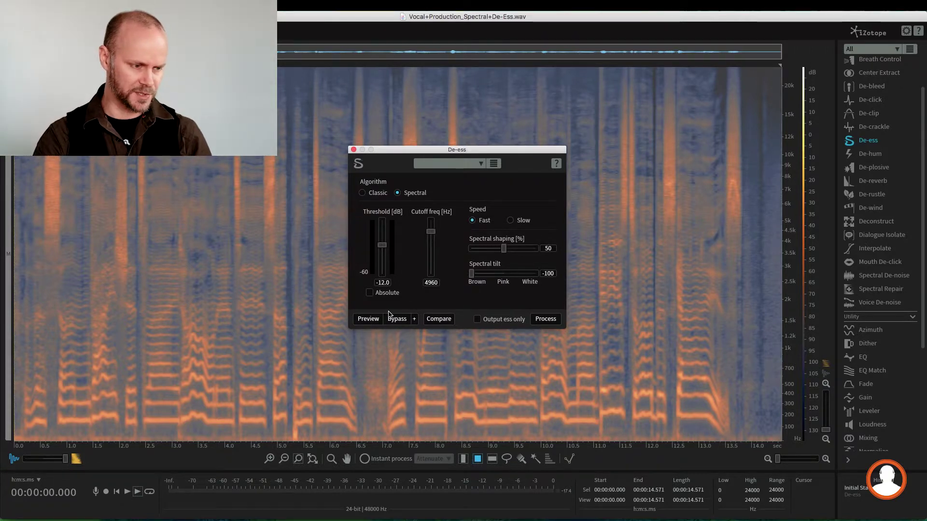
click(436, 320)
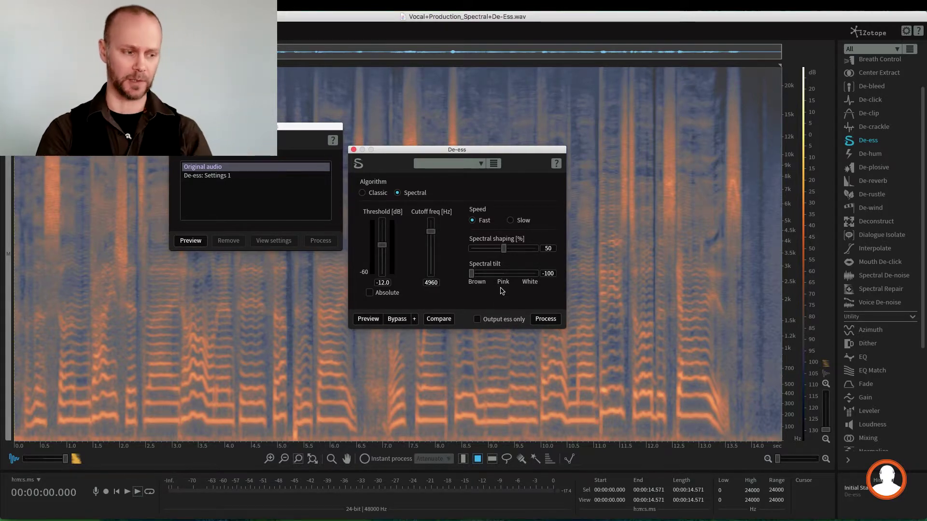
drag(471, 274, 536, 274)
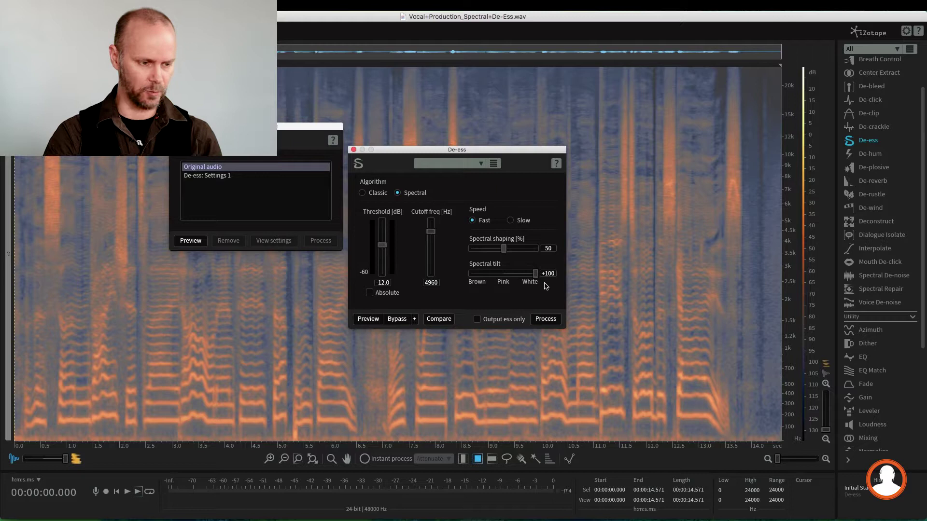
click(439, 319)
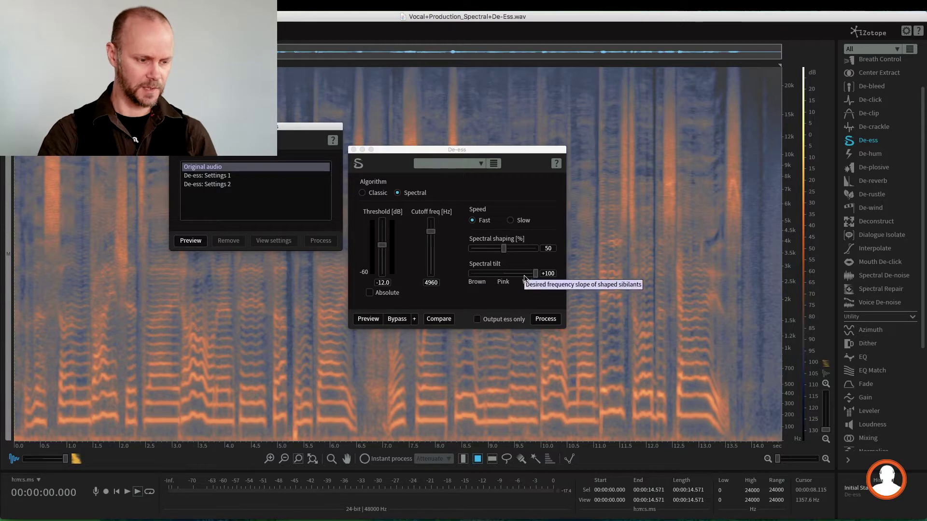
Set spectral tilt to about +62 and store it as the third comparison candidate.
drag(535, 273, 521, 273)
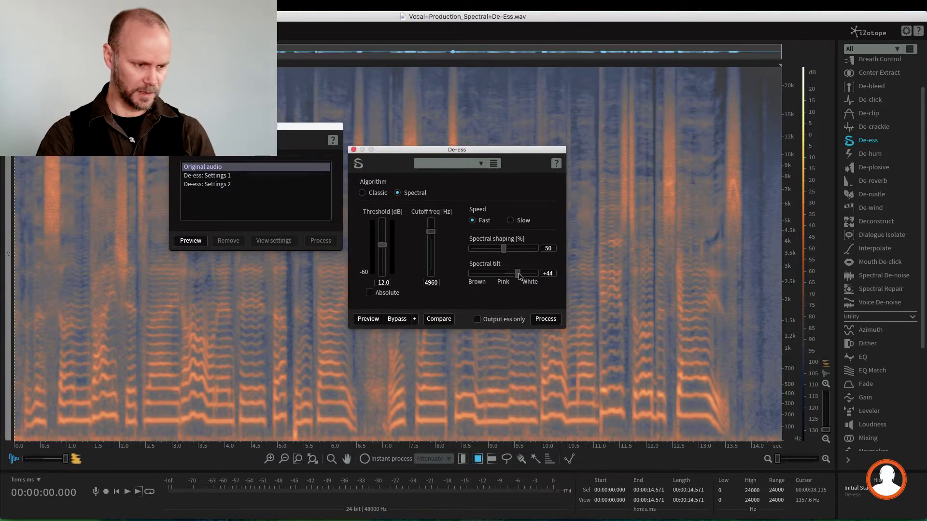
drag(520, 275, 518, 276)
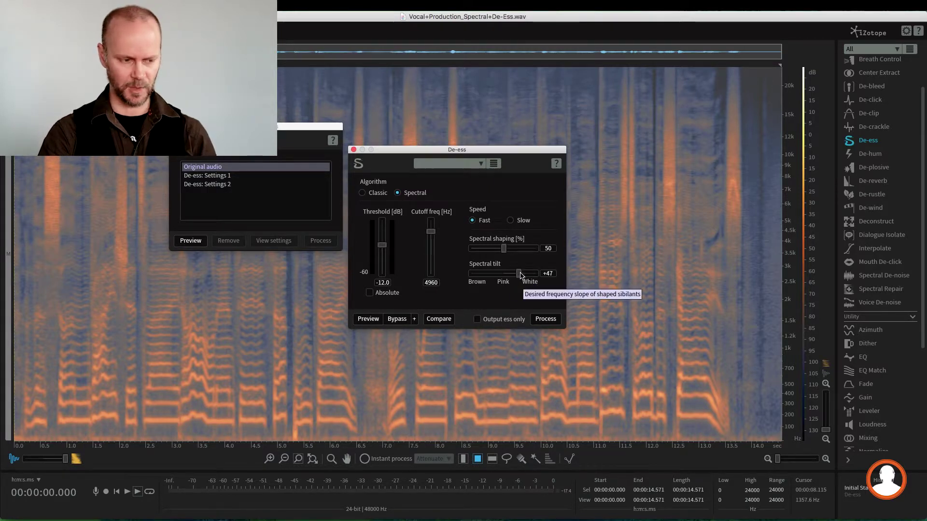
drag(521, 274, 525, 275)
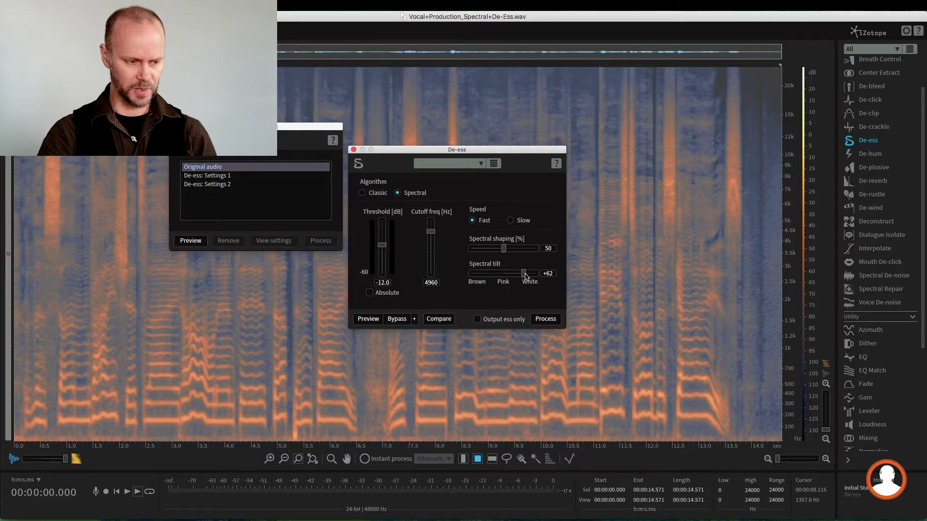
click(440, 320)
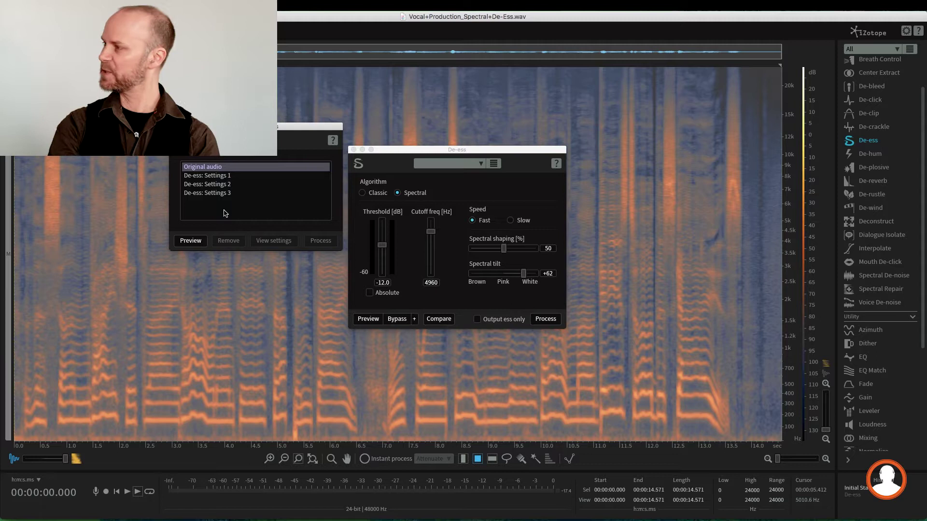
click(209, 176)
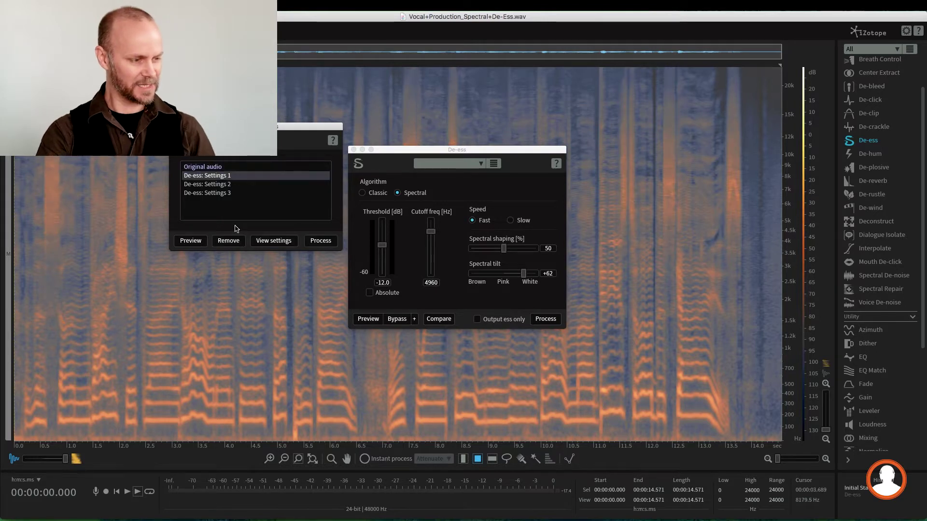
click(273, 241)
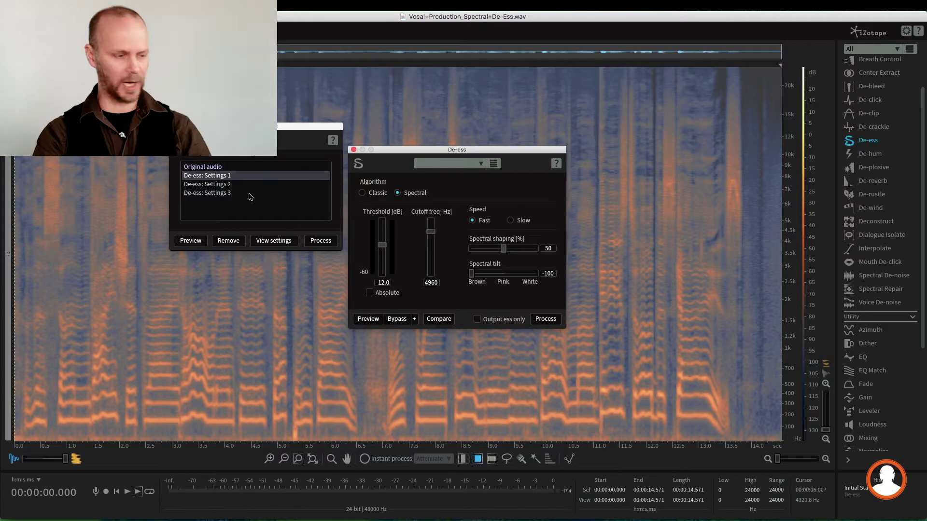
click(241, 187)
click(273, 241)
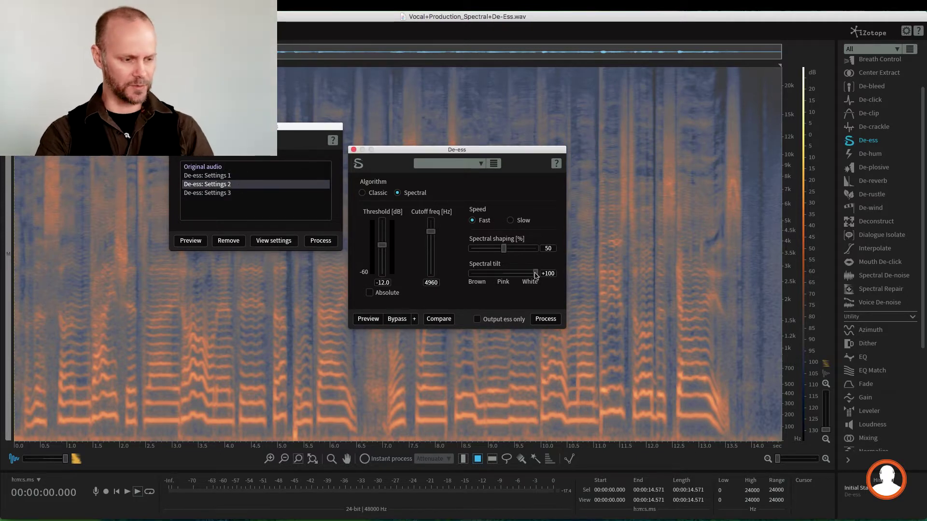
click(204, 193)
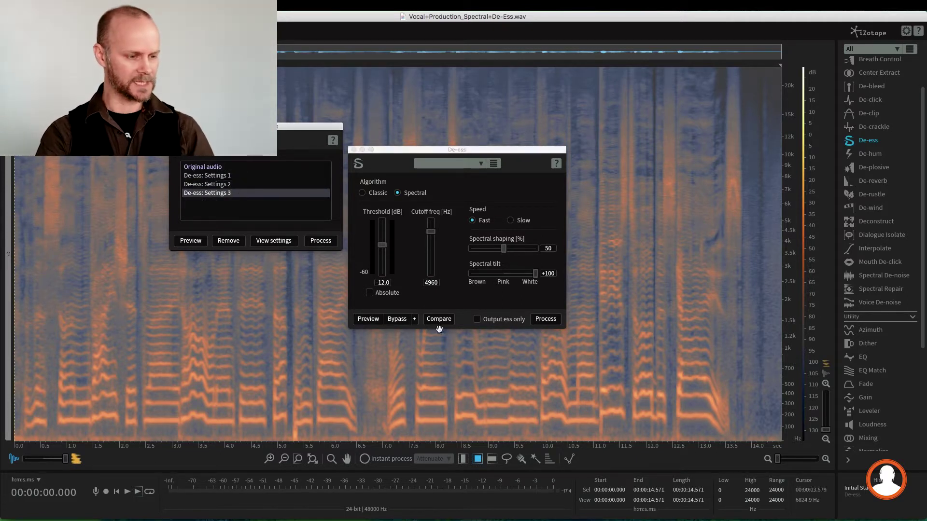
click(269, 243)
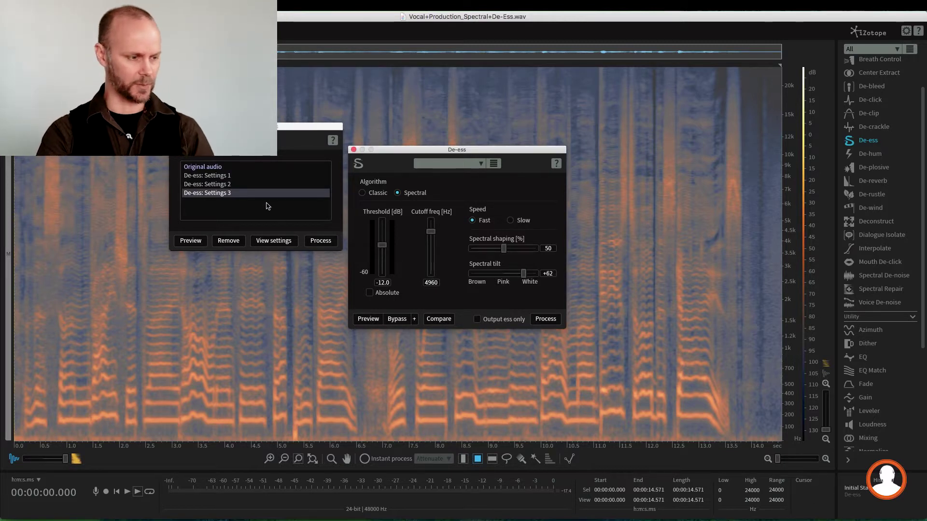
click(236, 180)
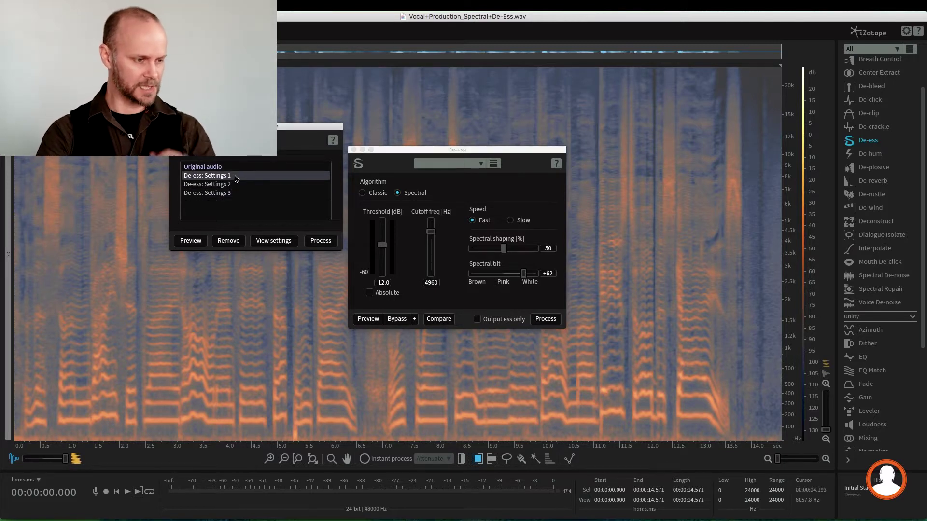
click(191, 241)
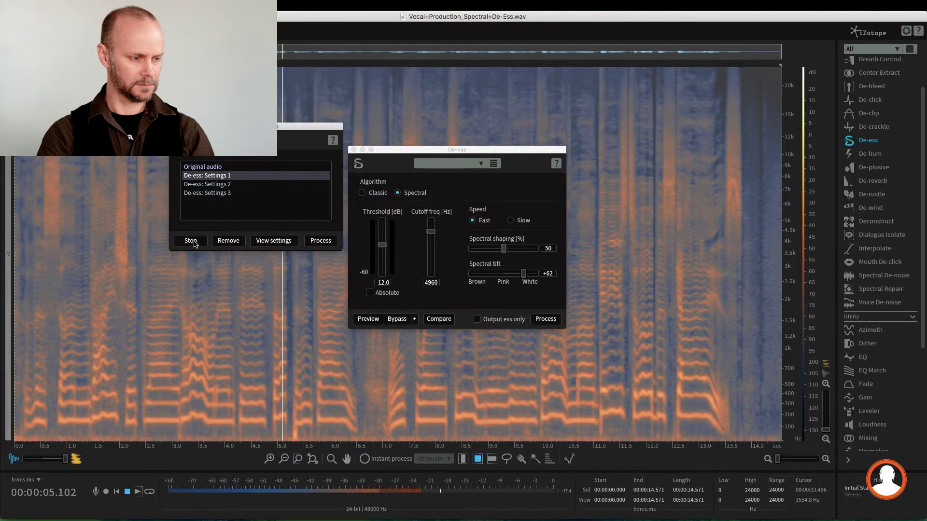
click(194, 243)
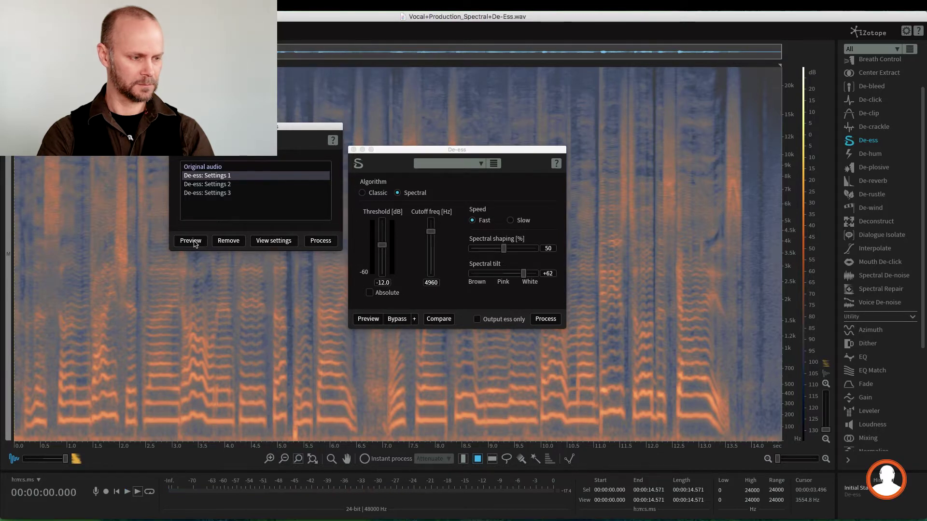
click(242, 185)
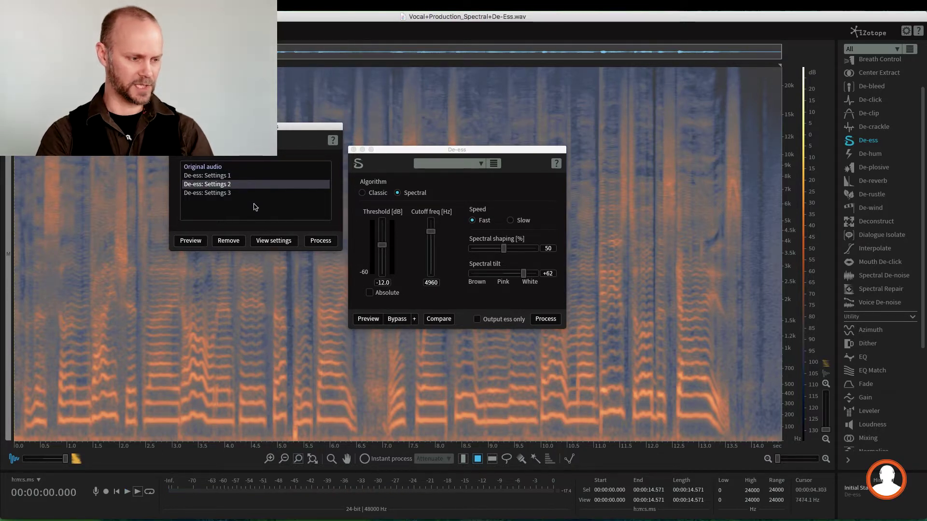
click(274, 241)
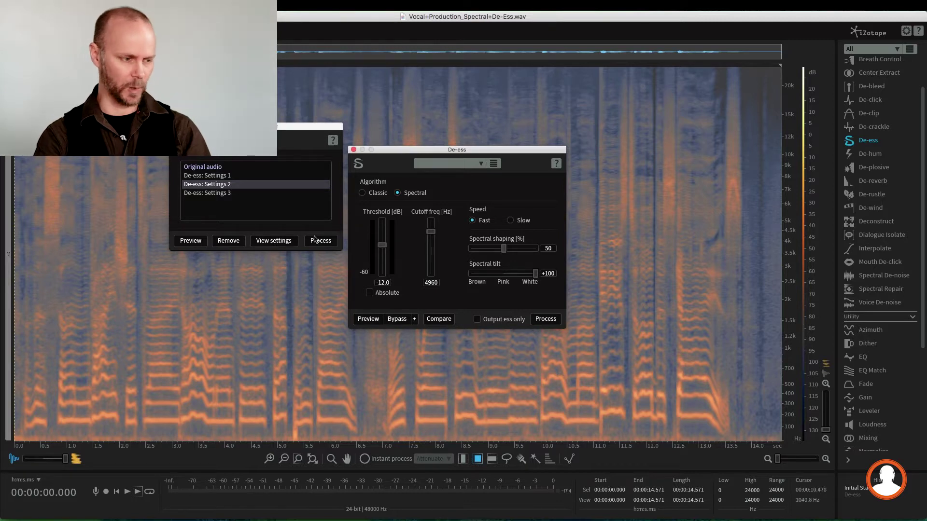
click(190, 241)
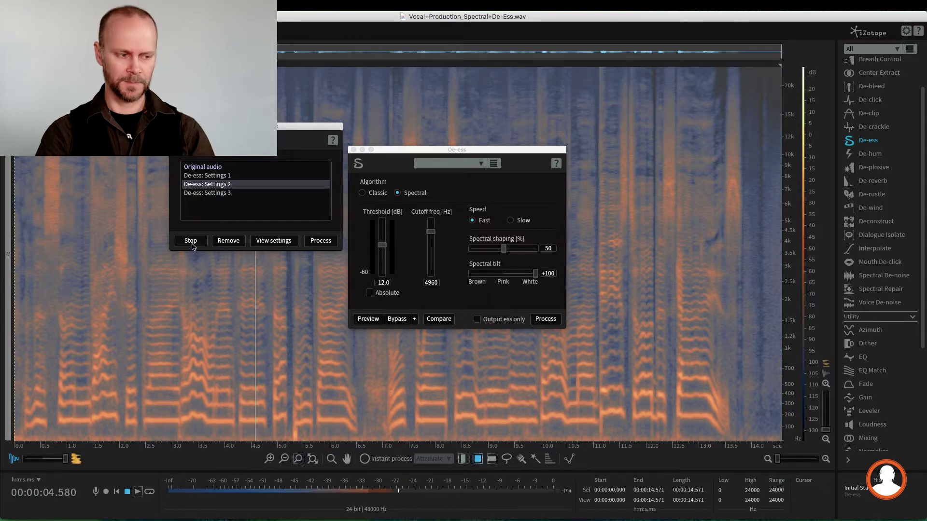
click(190, 241)
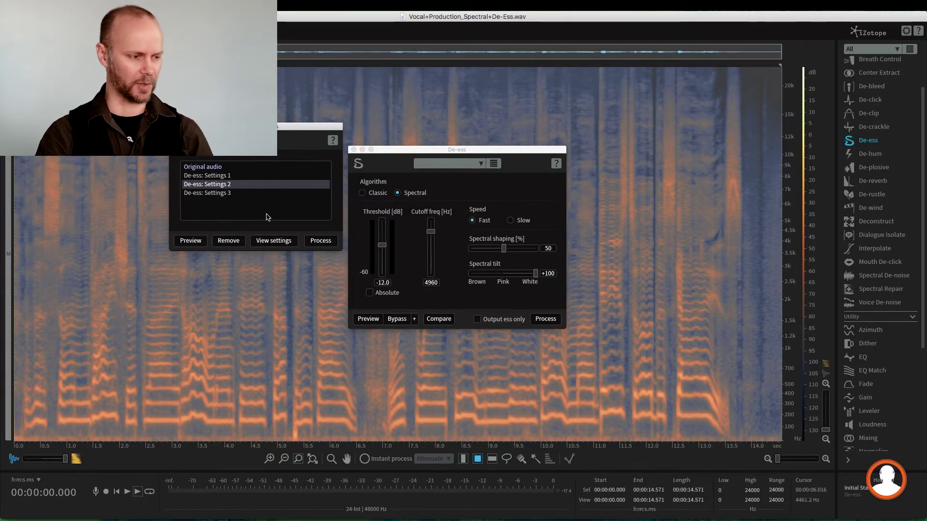
click(207, 193)
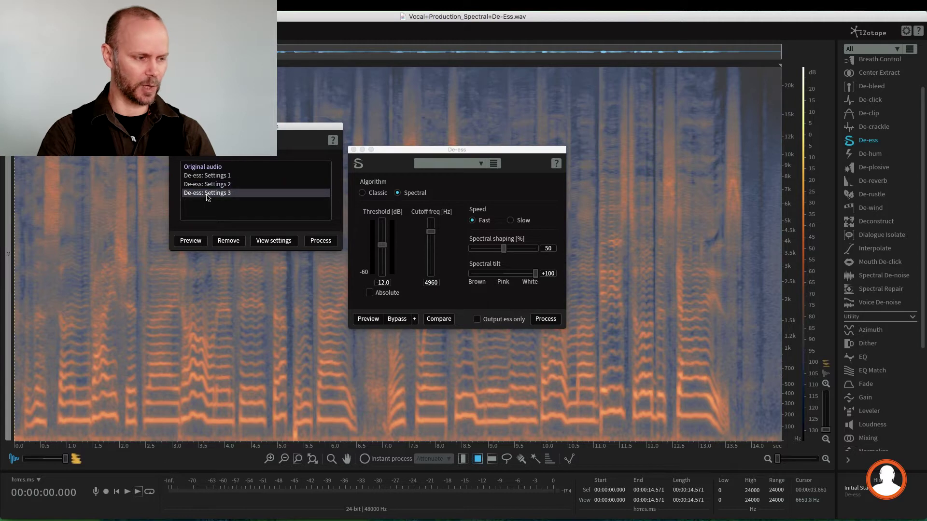
click(273, 241)
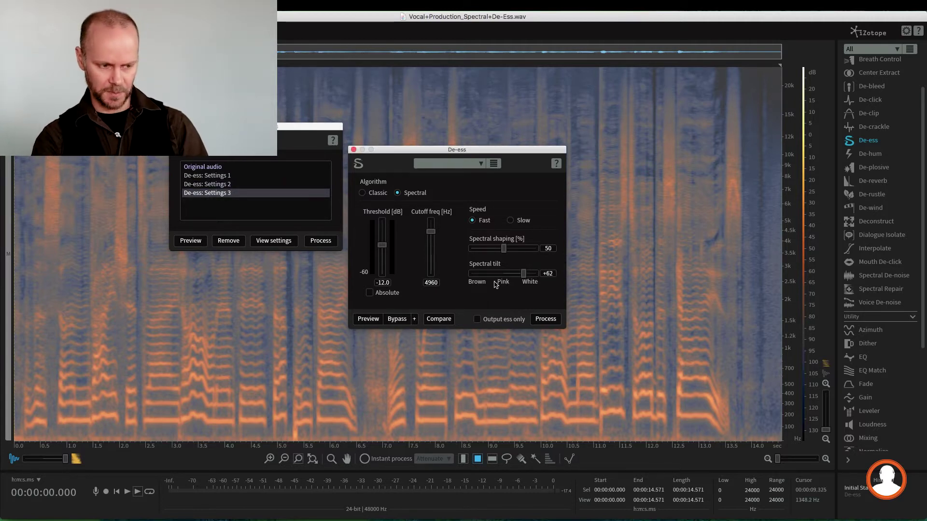
click(190, 241)
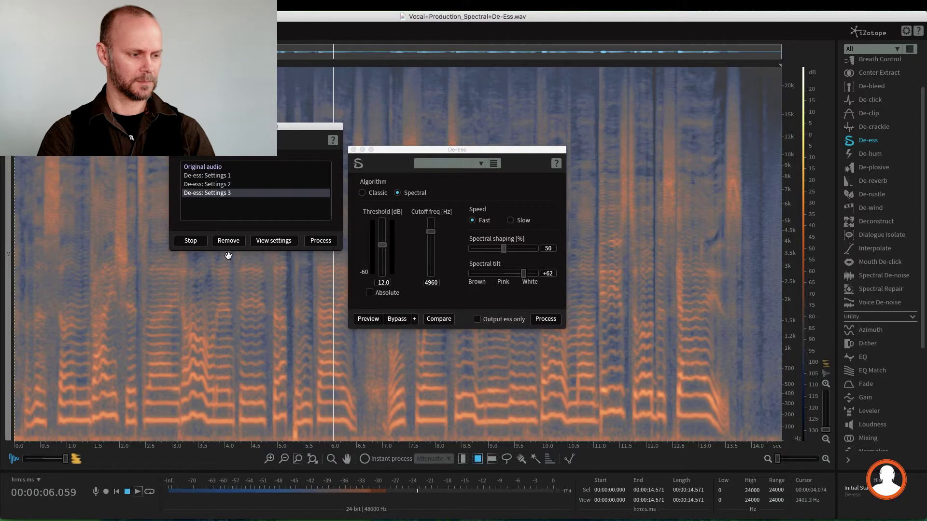
click(190, 242)
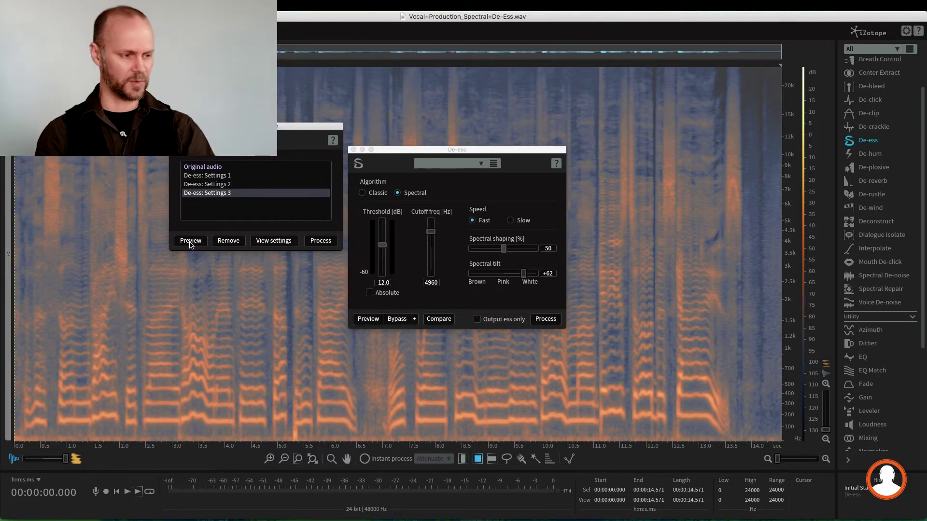
click(213, 168)
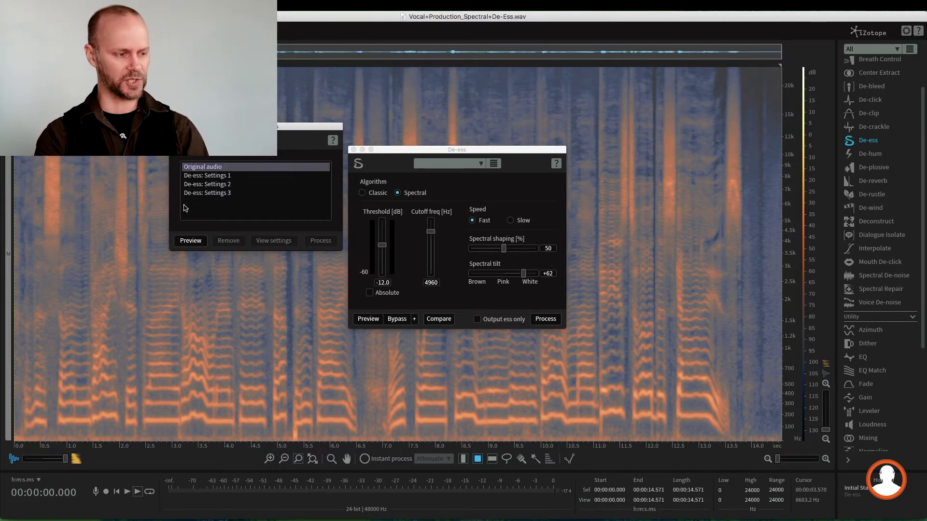
click(191, 241)
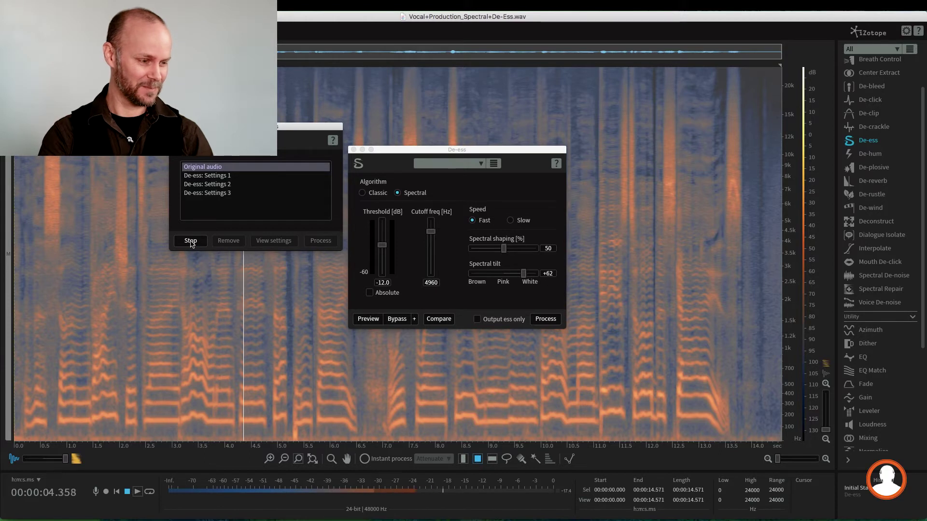
click(192, 241)
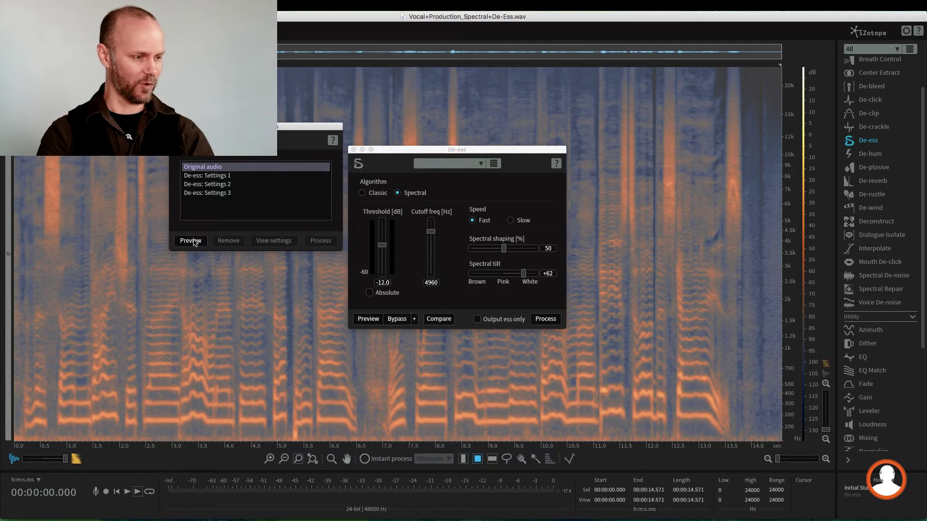
click(213, 194)
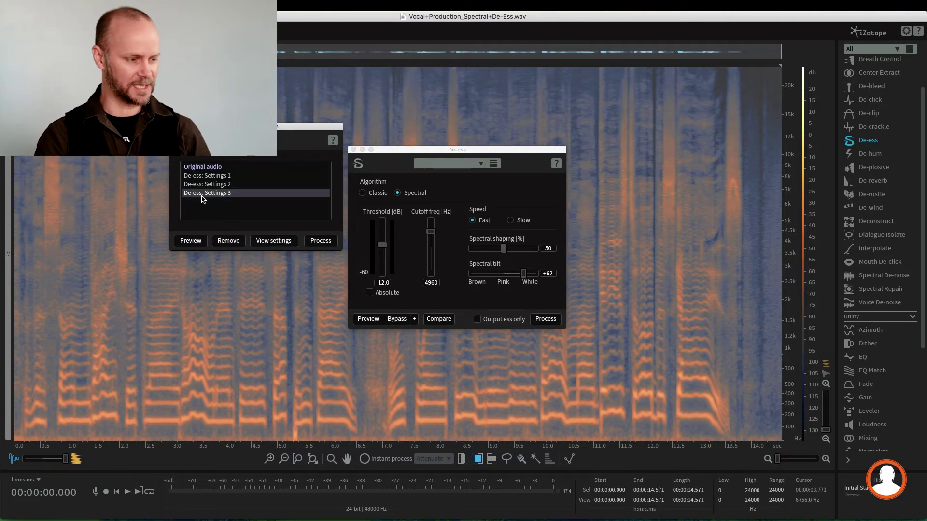
click(191, 241)
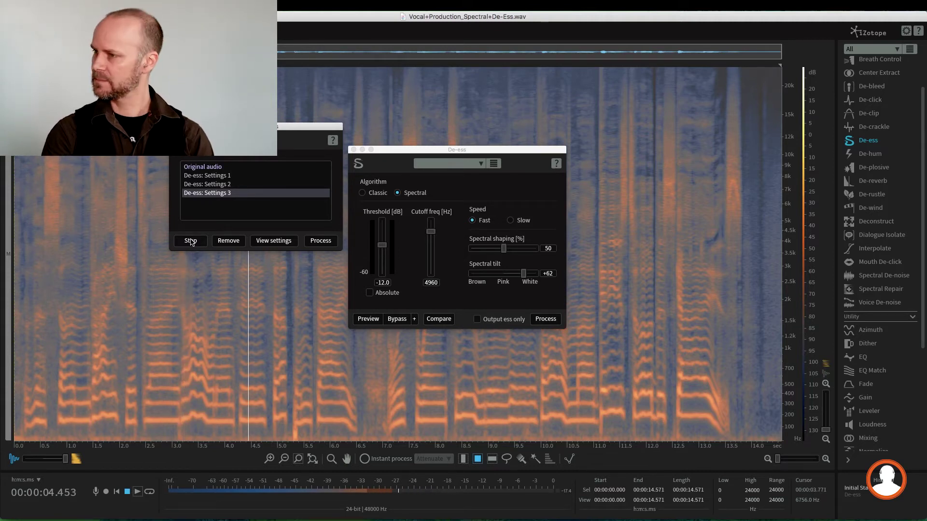
click(191, 241)
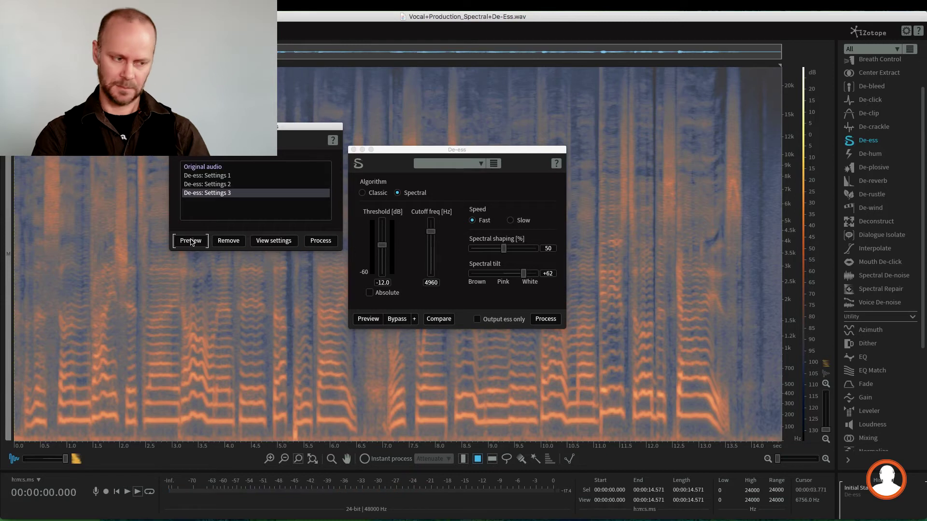